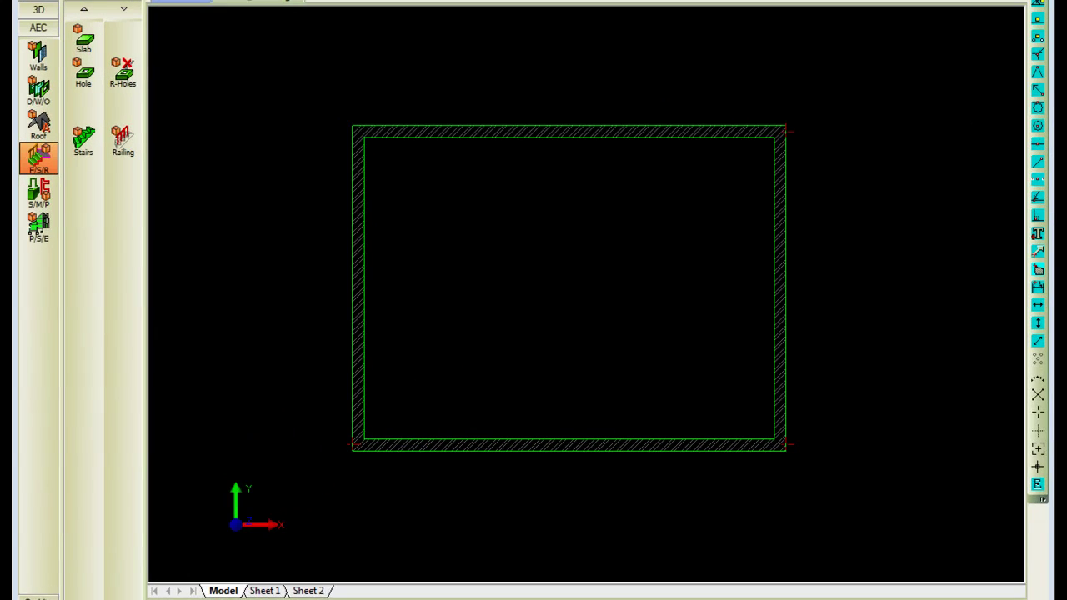
# - Start Create Trusses from the AEC Roofs menu and move the truss dialog up
pyautogui.click(226, 10)
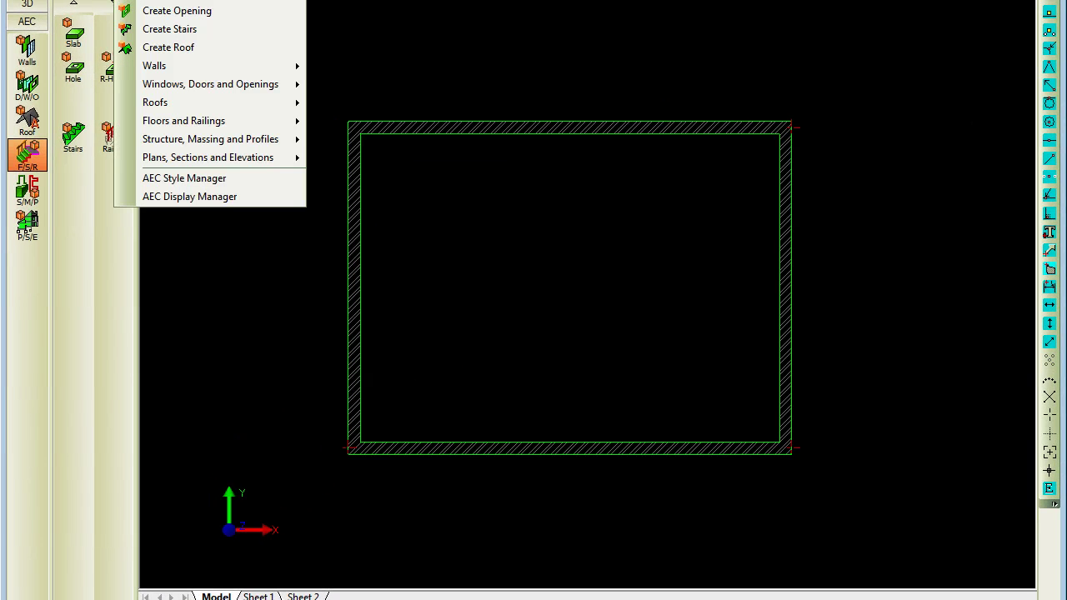
pyautogui.moveTo(175, 100)
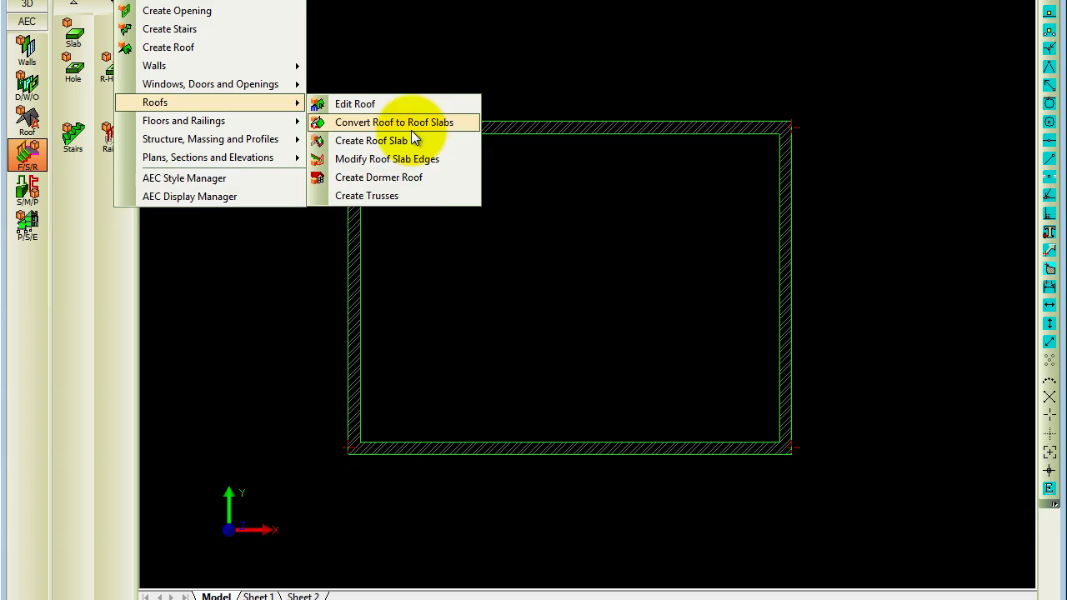
pyautogui.click(396, 198)
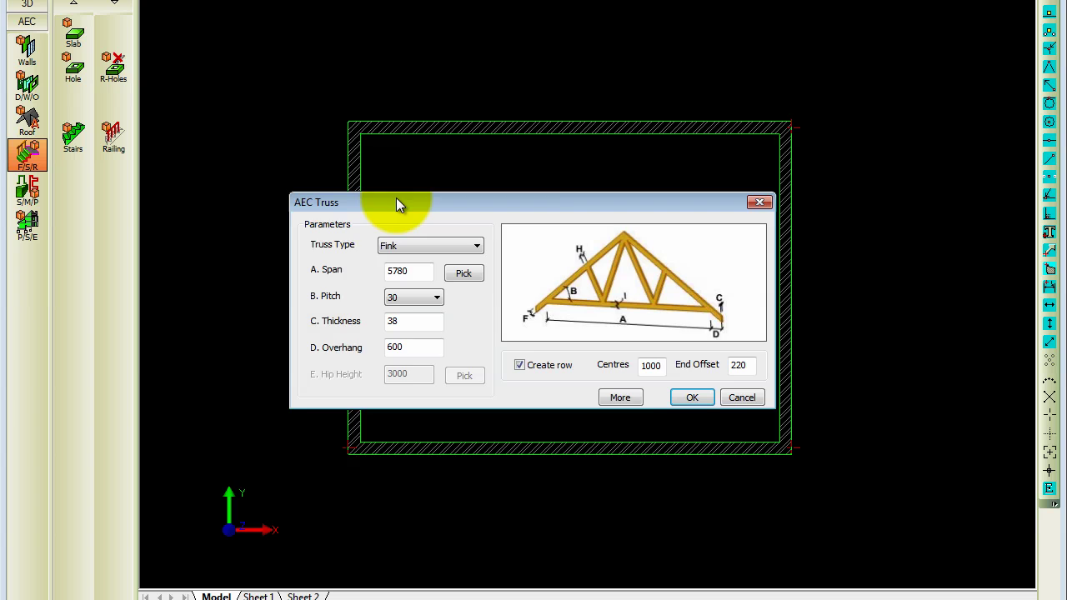
pyautogui.moveTo(524, 198); pyautogui.dragTo(529, 145)
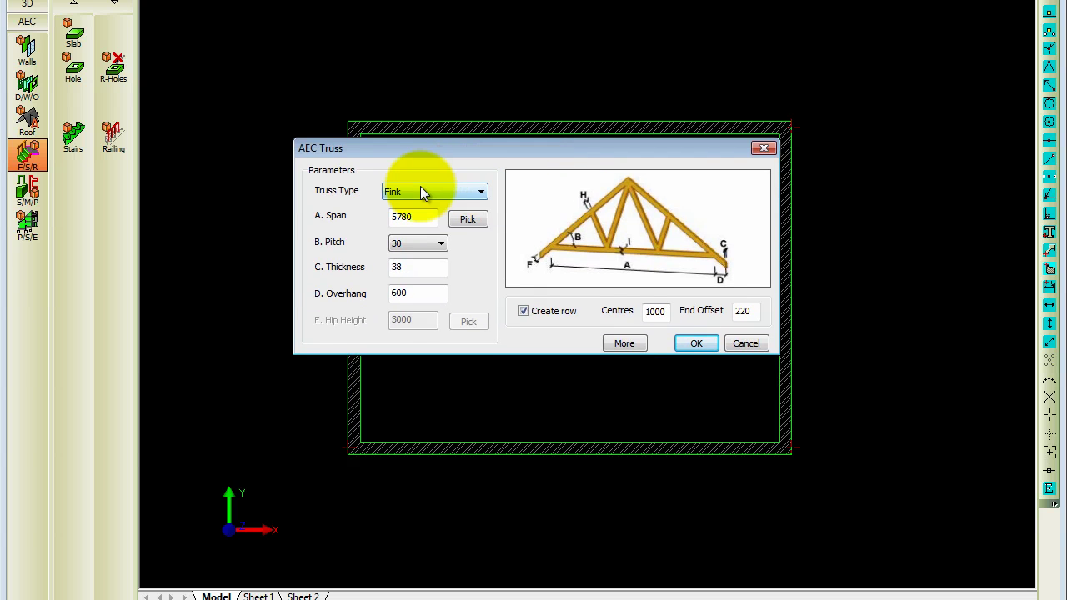
# - Browse the truss type list and set the type back to Fink
pyautogui.click(421, 186)
pyautogui.click(421, 192)
pyautogui.scroll(-3, 420, 191)
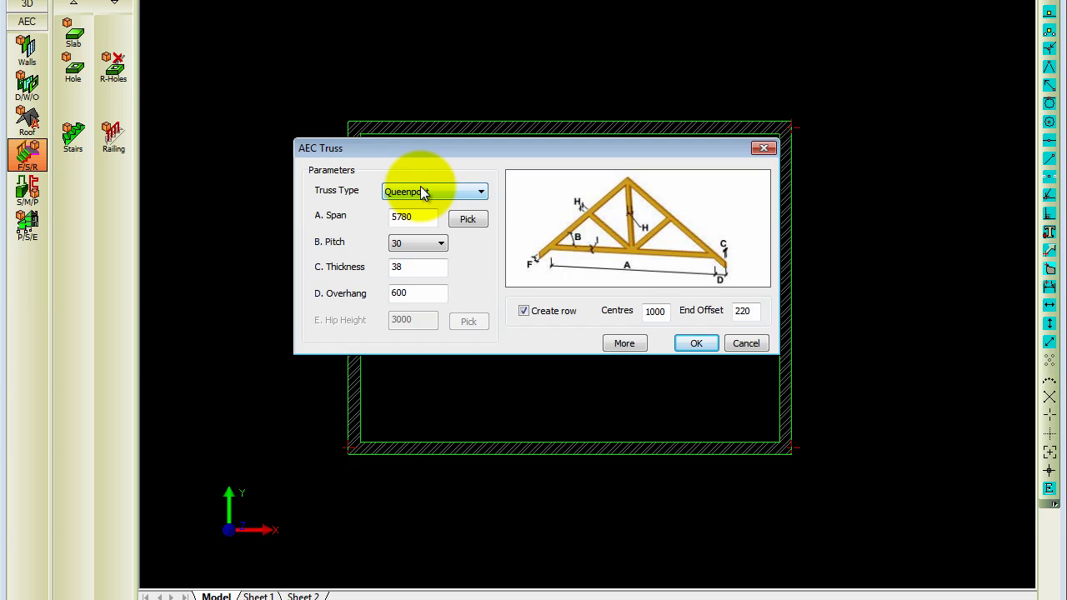
pyautogui.scroll(-3, 423, 192)
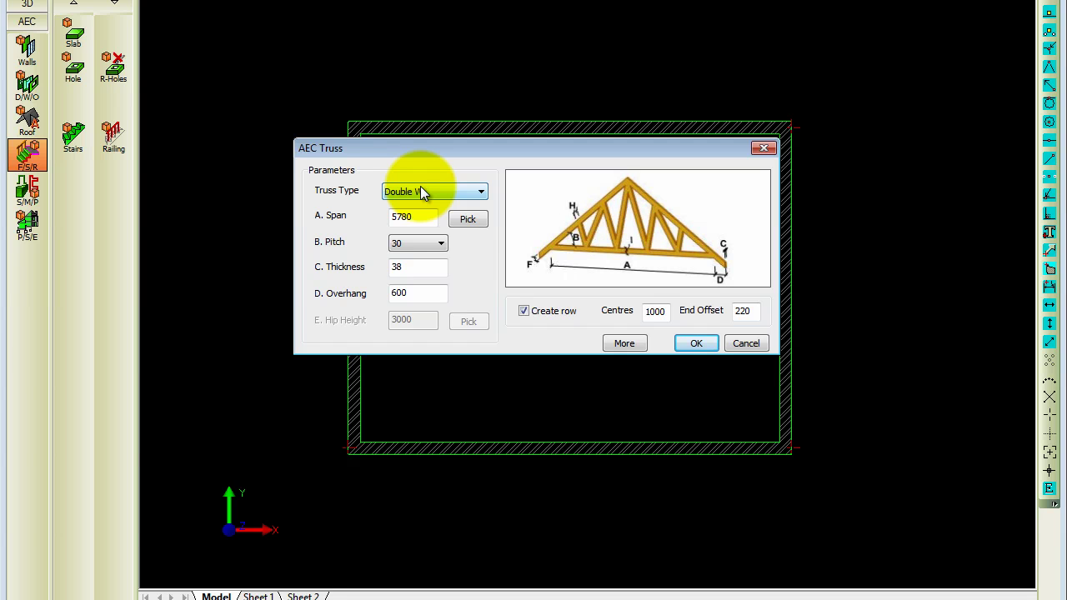
pyautogui.scroll(-1, 422, 192)
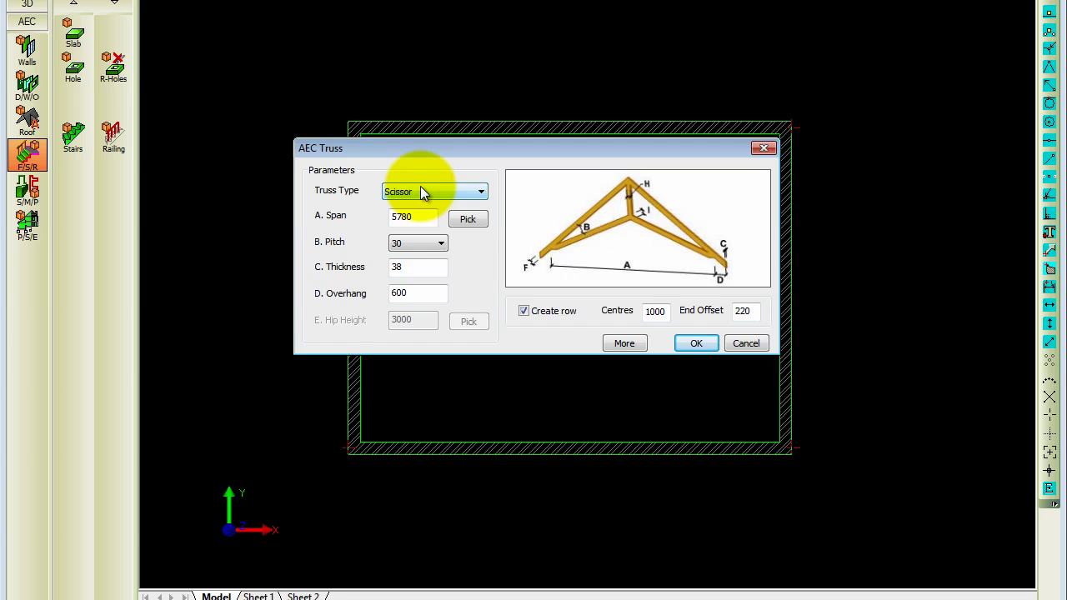
pyautogui.click(423, 192)
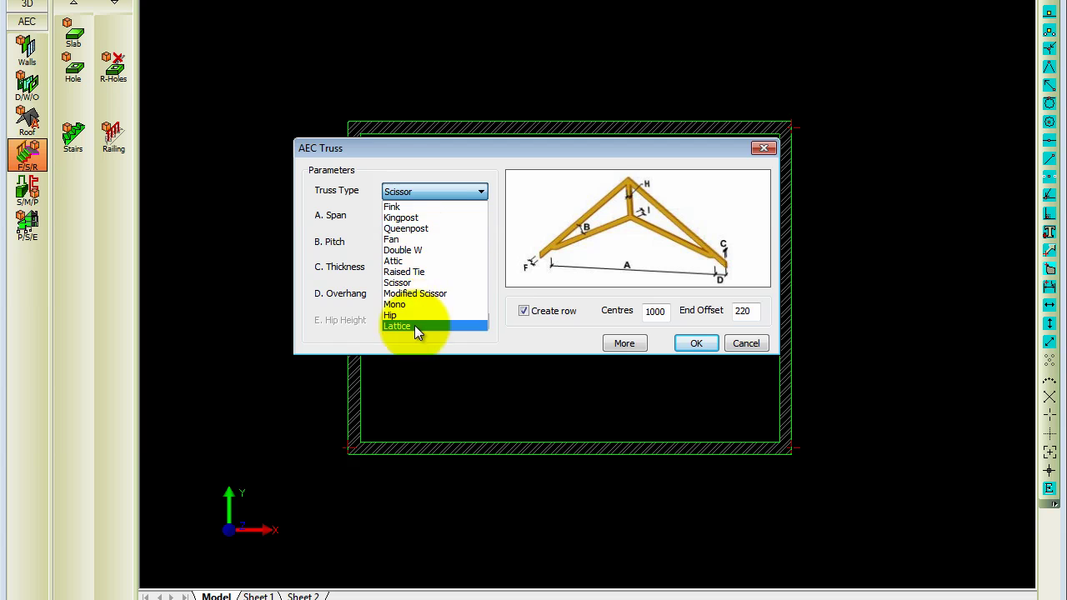
pyautogui.click(400, 207)
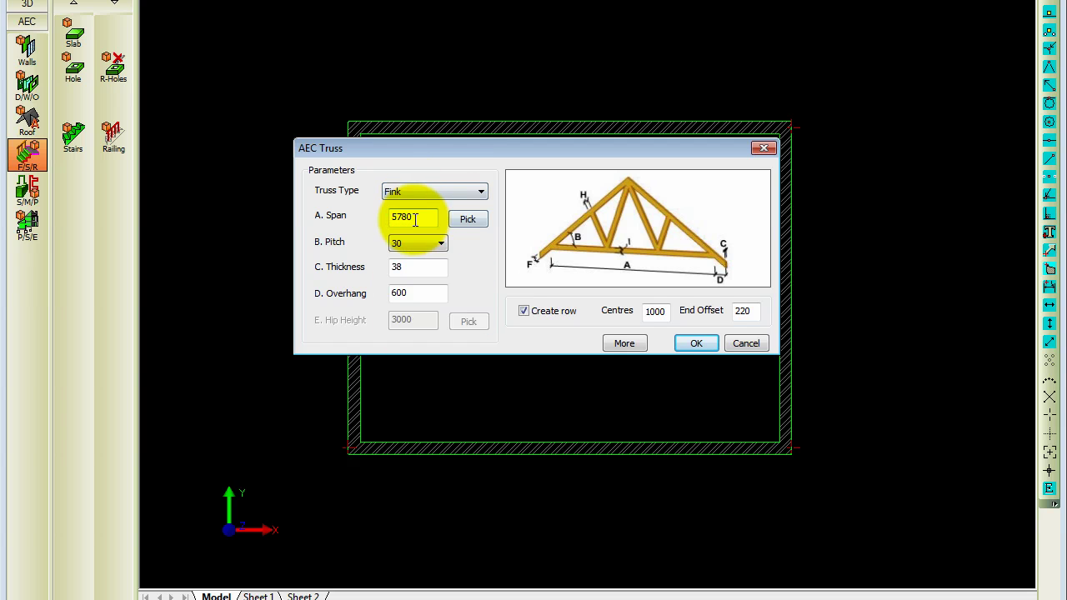
# - Check span 5780 and thickness 38, then show timber sizes (rafter 152, web 38, kingpost 152, tie 152)
pyautogui.doubleClick(415, 219)
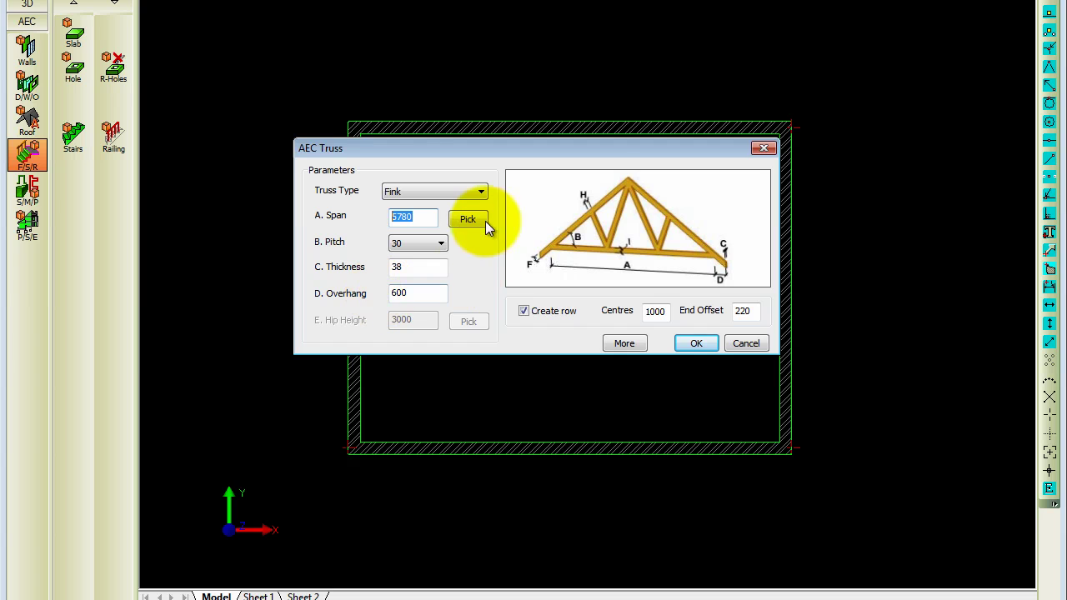
pyautogui.doubleClick(397, 267)
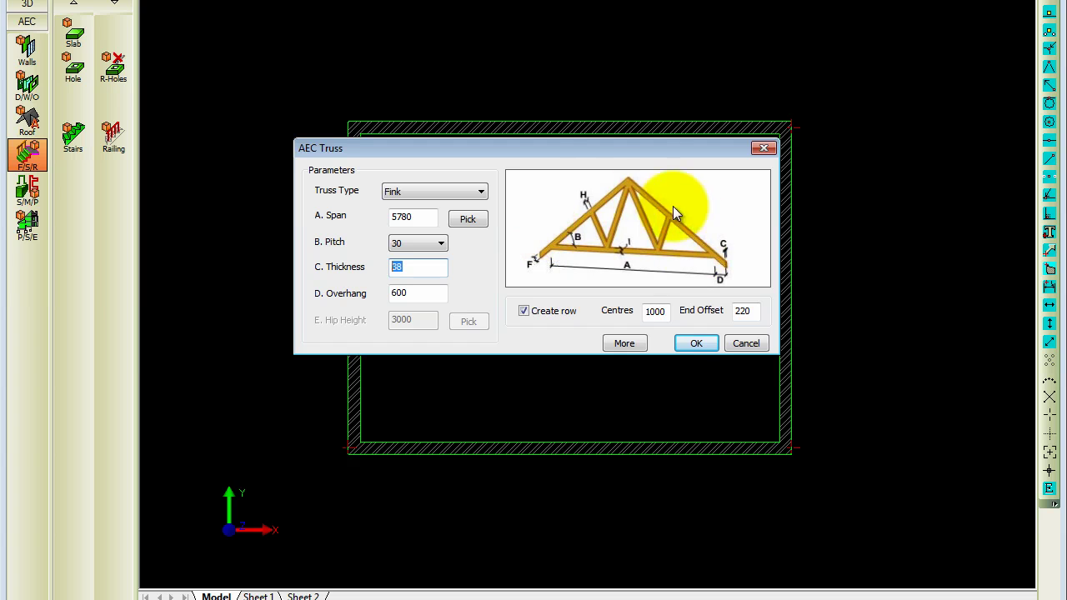
pyautogui.click(625, 343)
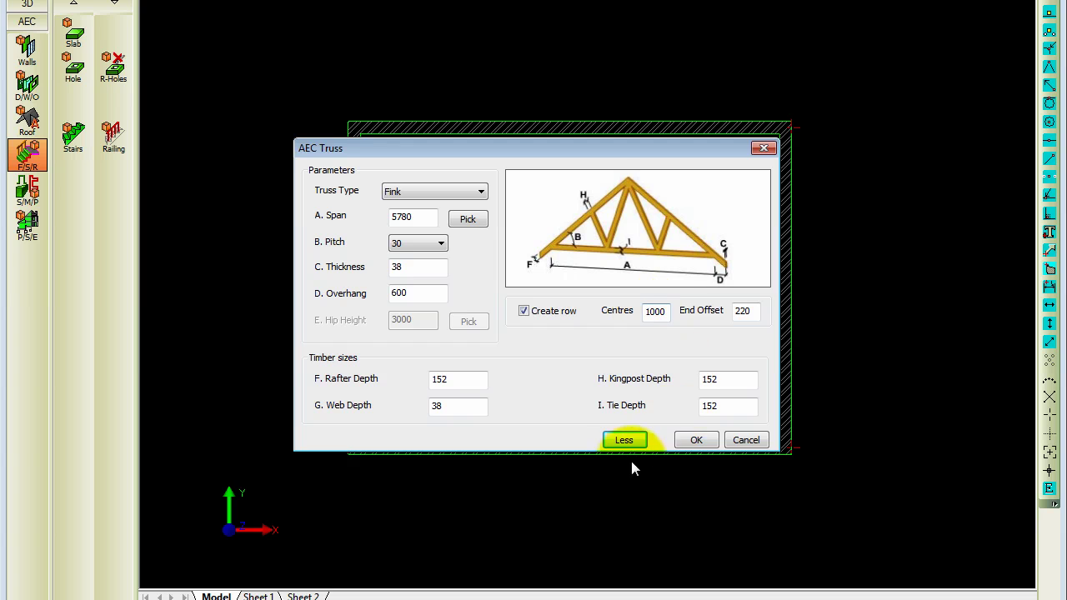
# - Lay out the Fink truss row from the bottom-right corner to top-right, repeated to bottom-left
pyautogui.click(693, 440)
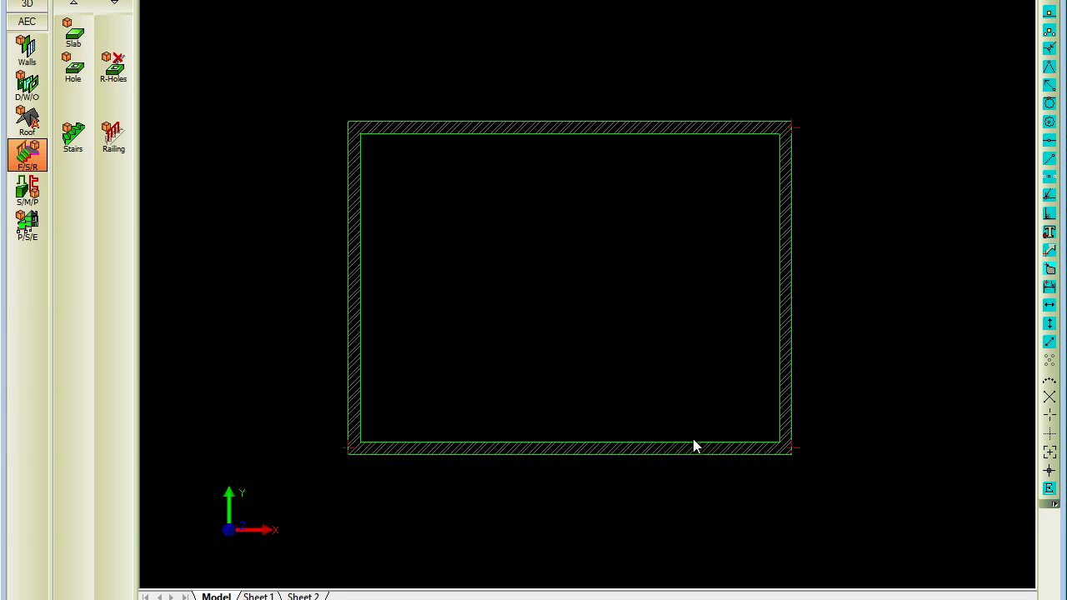
pyautogui.click(789, 447)
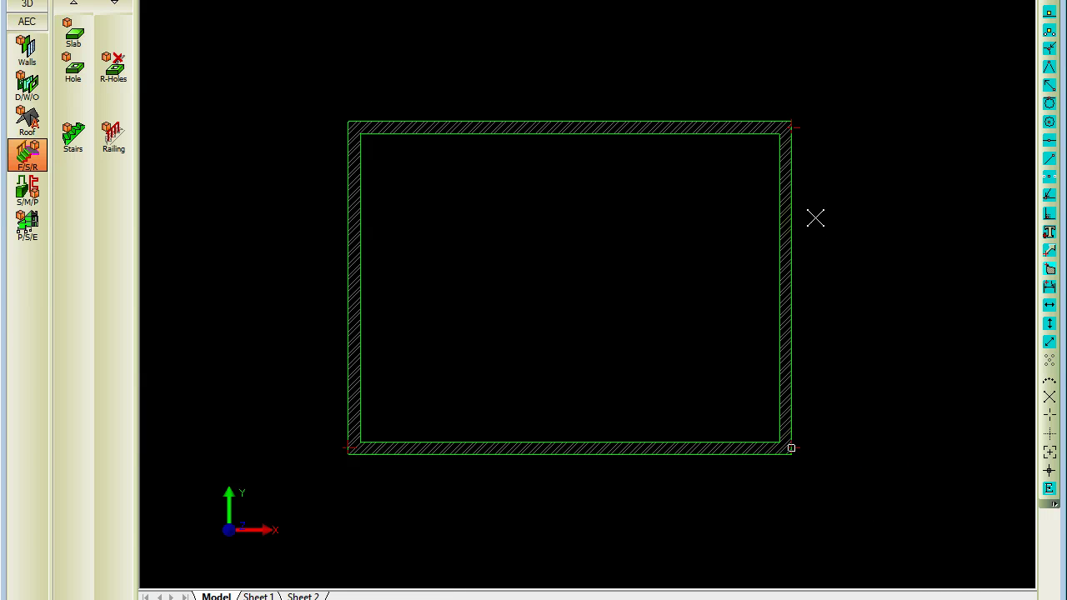
pyautogui.click(792, 126)
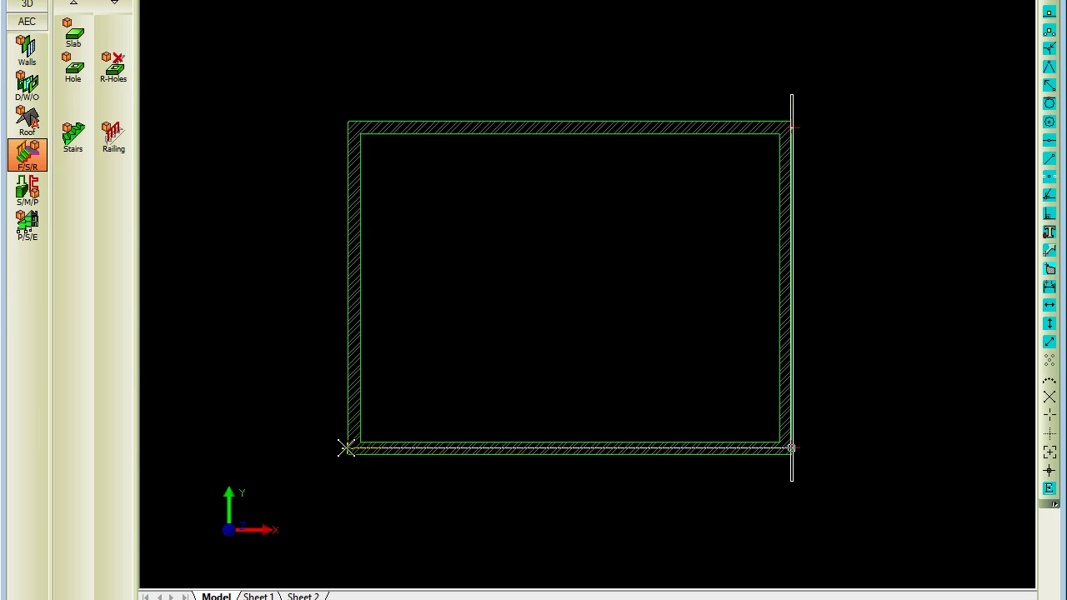
pyautogui.click(347, 448)
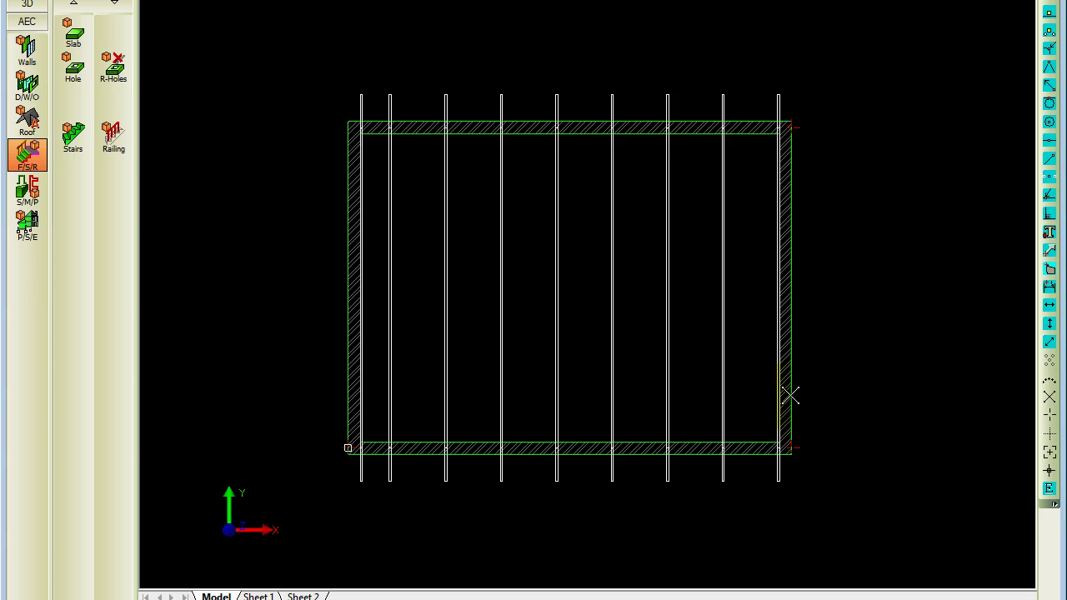
# - End the truss row, start a roof and open the Roof Height Calculator (wall 5440, 30° pitch)
pyautogui.rightClick(750, 339)
pyautogui.click(820, 422)
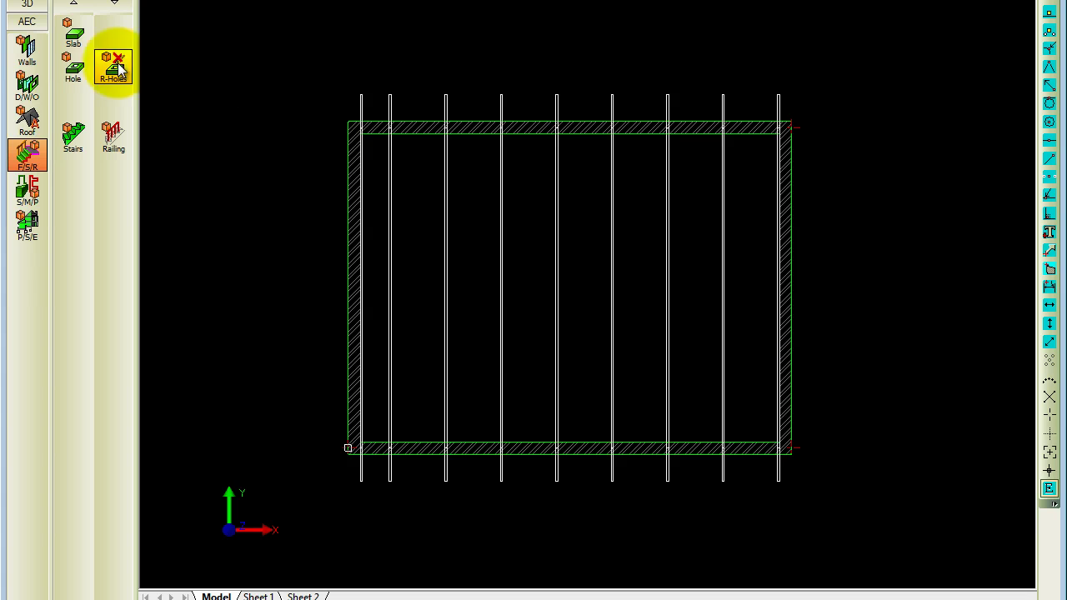
pyautogui.click(28, 121)
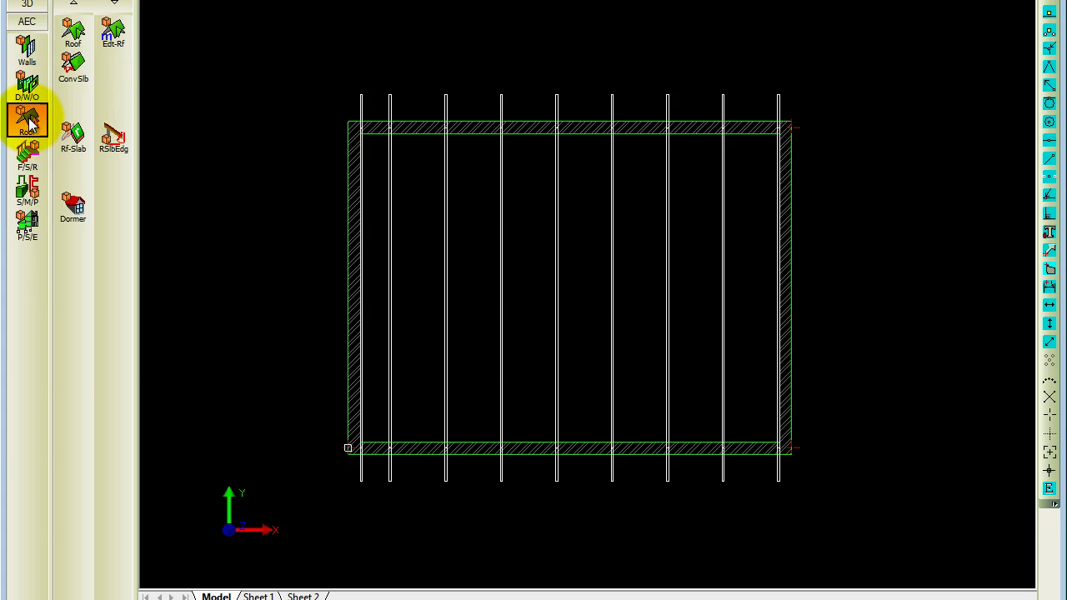
pyautogui.click(87, 33)
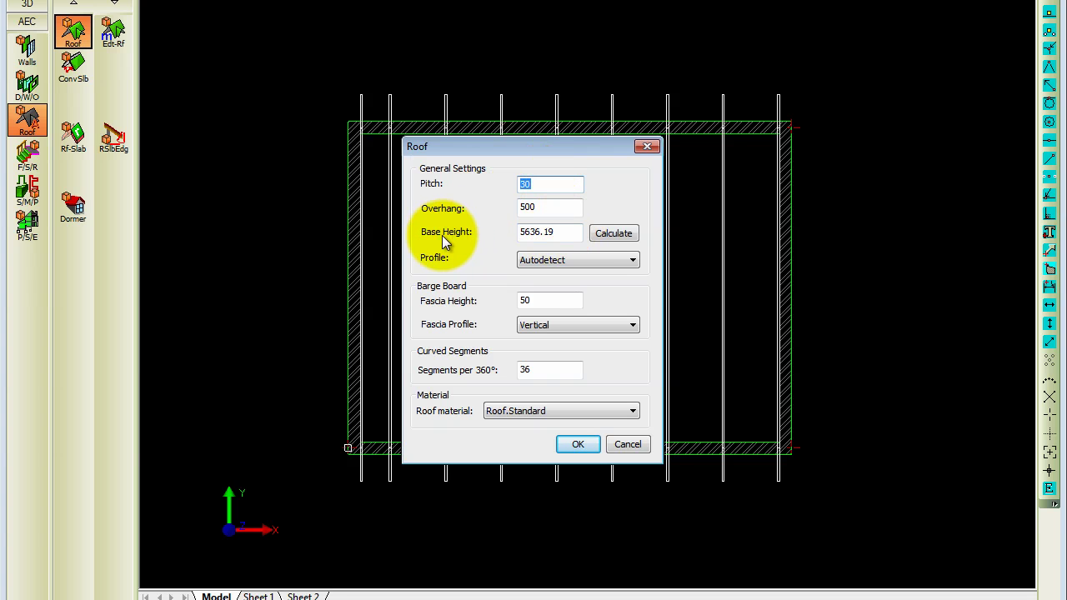
pyautogui.click(613, 235)
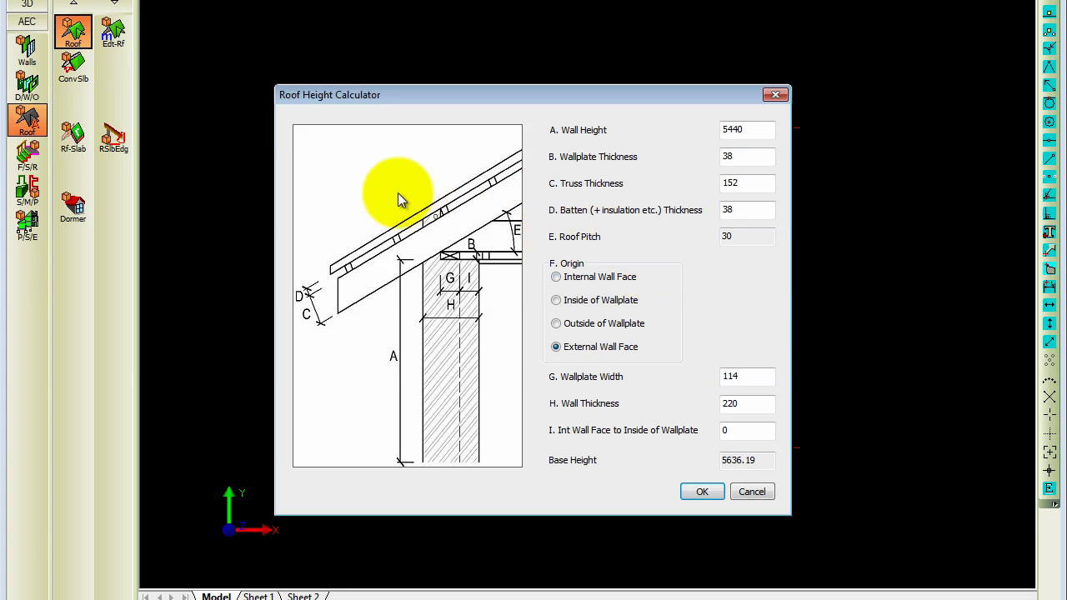
# - Change wall height to 2720 and review the wallplate and truss thickness values
pyautogui.doubleClick(749, 130)
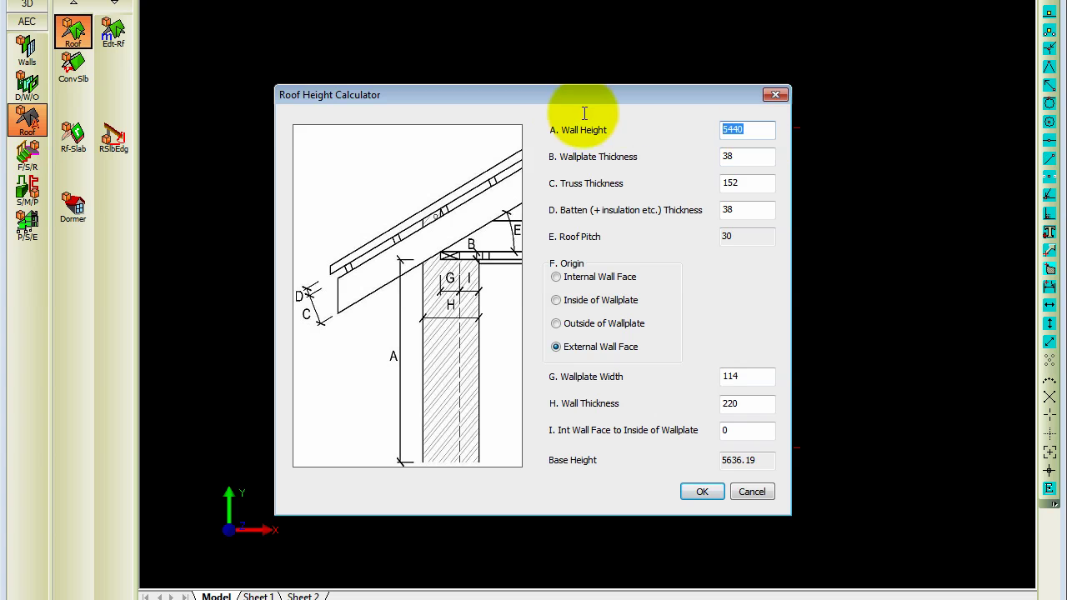
pyautogui.write('2720')
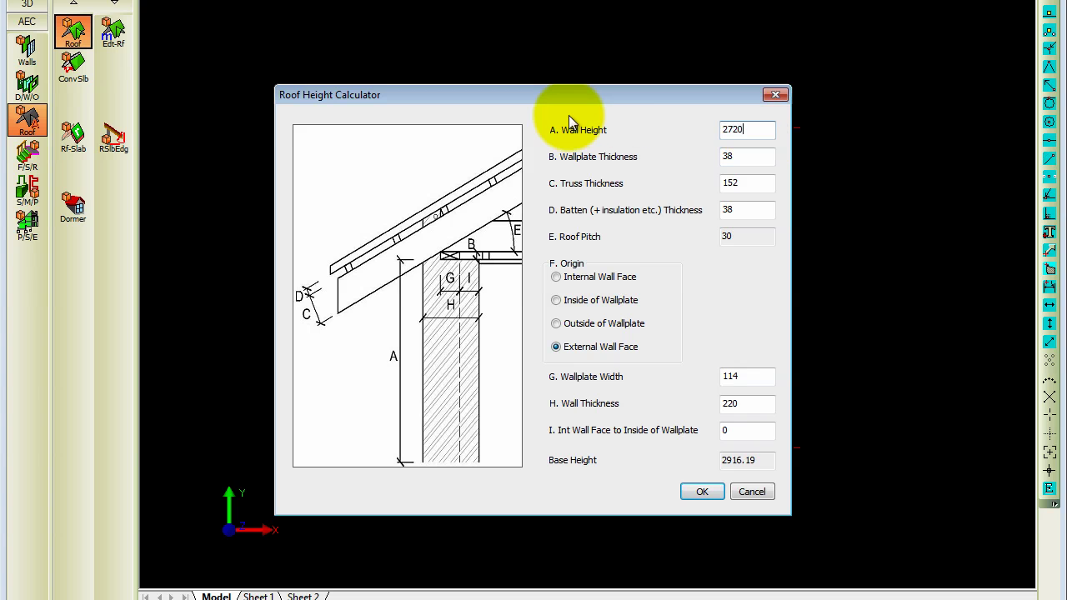
pyautogui.doubleClick(744, 156)
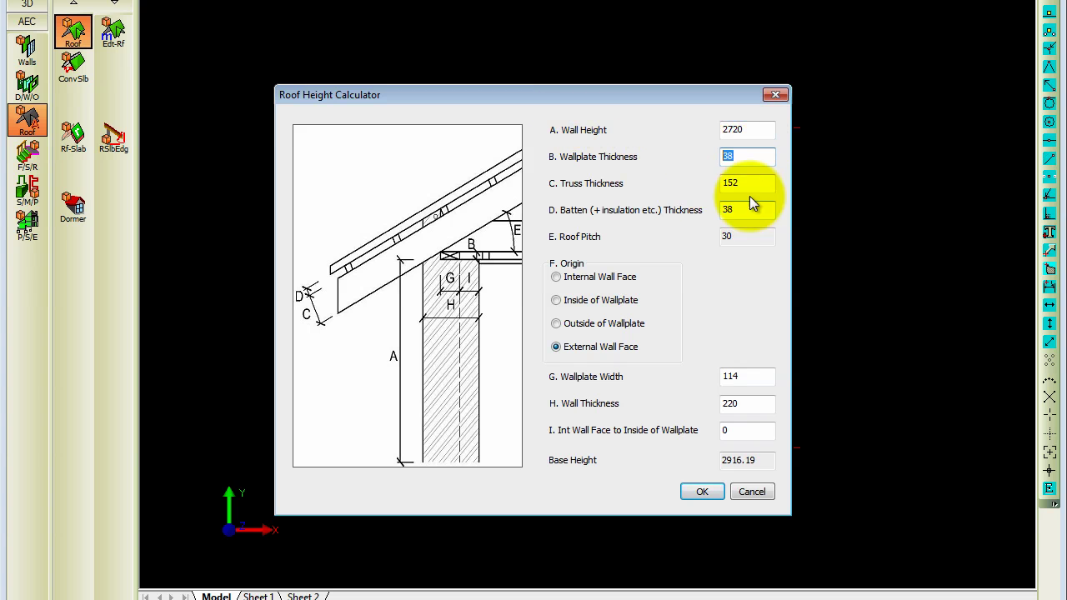
pyautogui.doubleClick(754, 183)
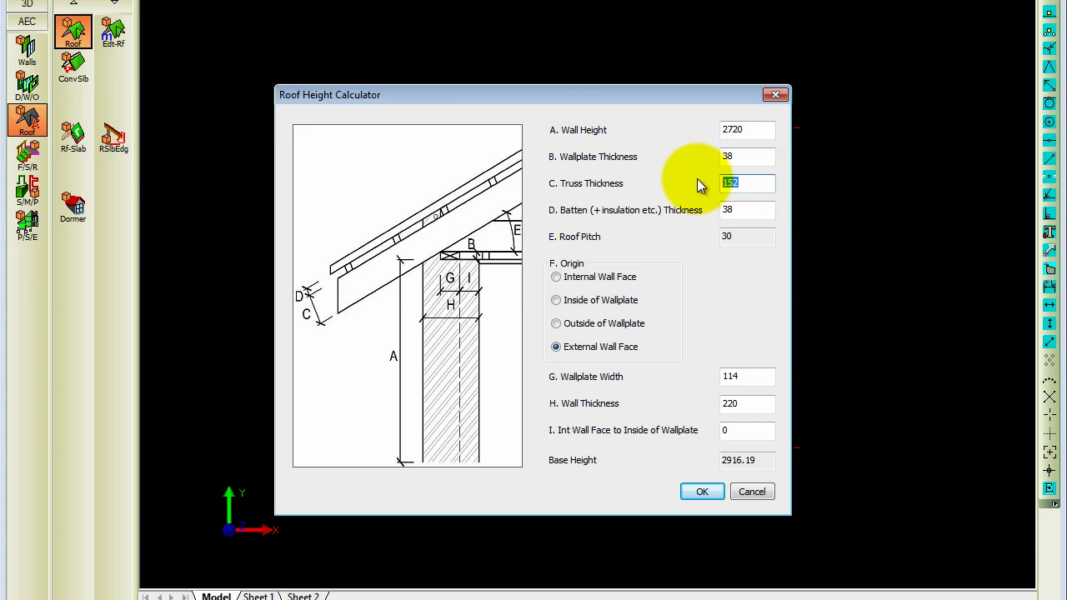
# - Accept base height 2916.19 and draw the hipped roof from lower-left to upper-right corner
pyautogui.click(703, 492)
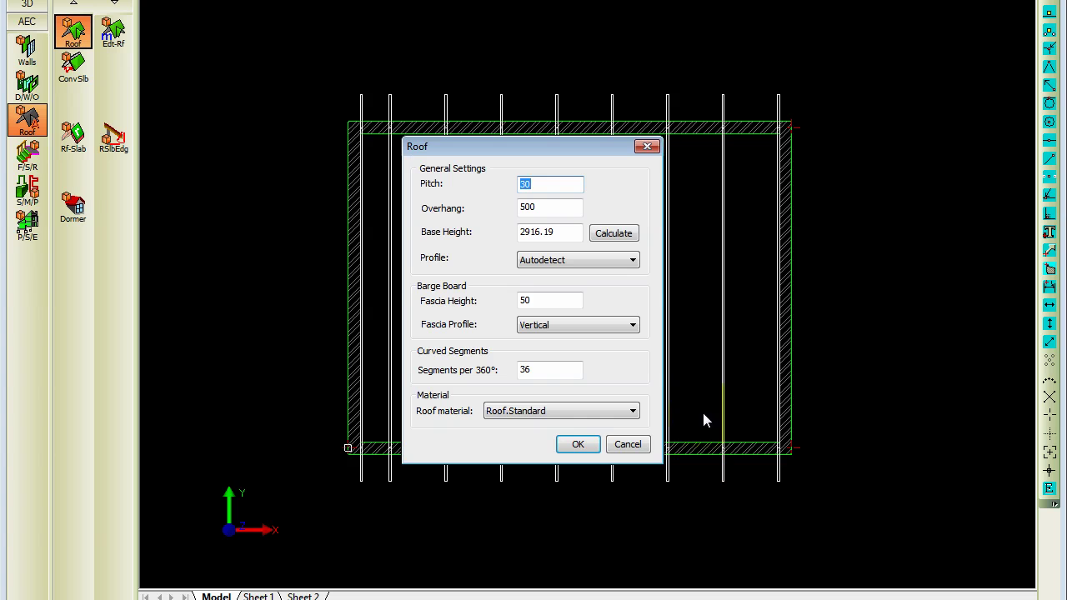
pyautogui.click(579, 443)
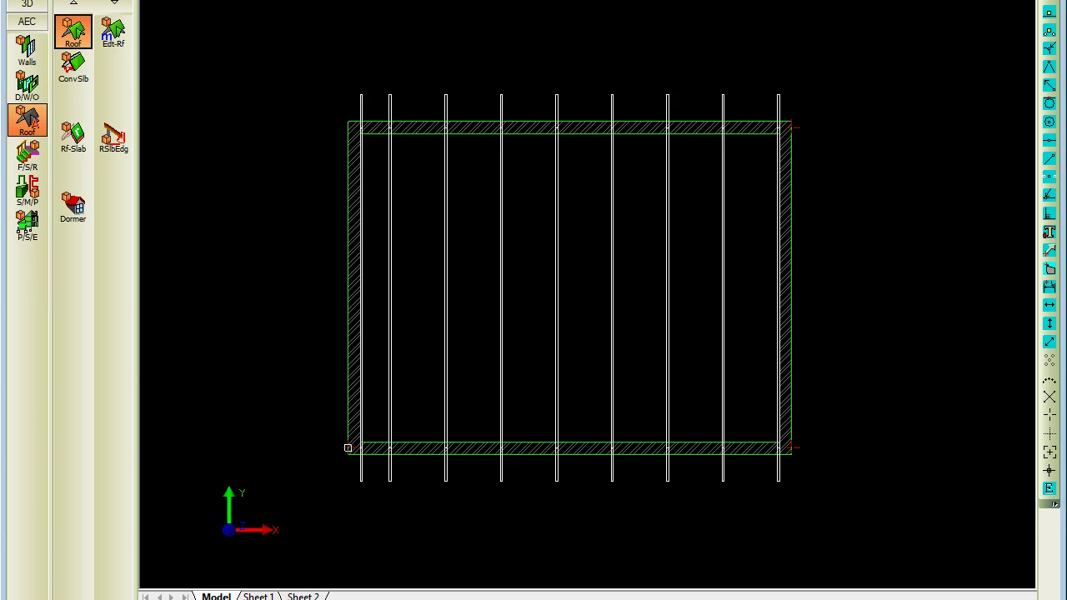
pyautogui.click(270, 518)
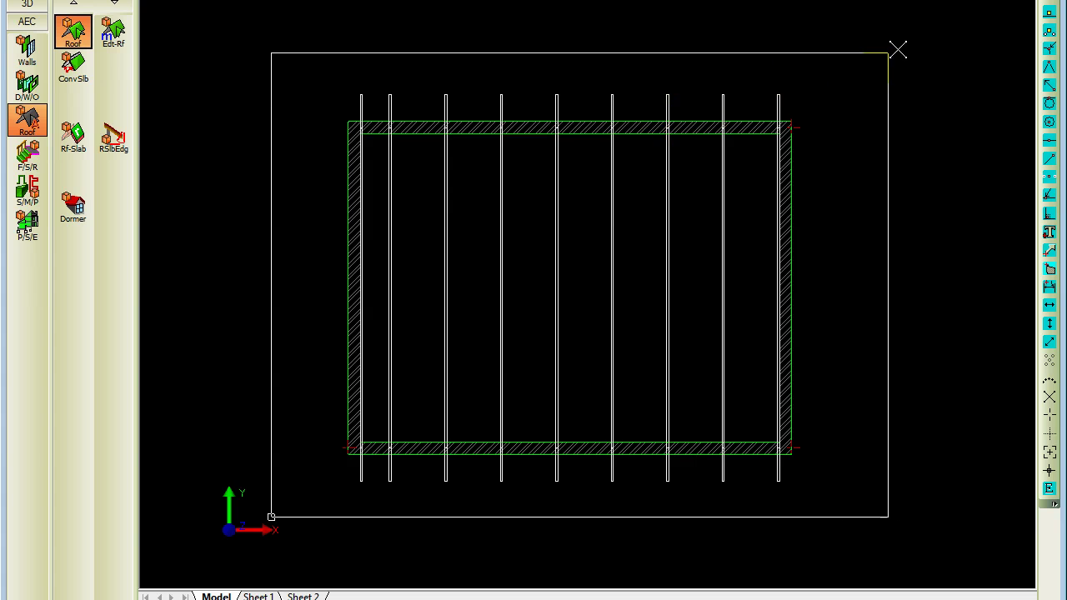
pyautogui.click(852, 47)
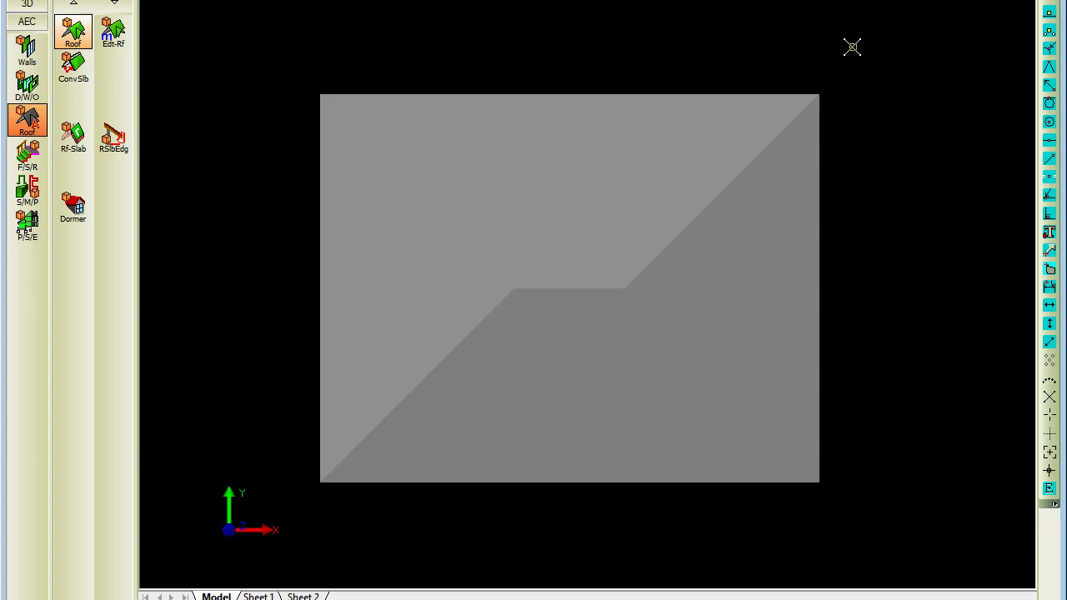
# - Switch to freehand snapping and select the roof by its edge
pyautogui.rightClick(868, 198)
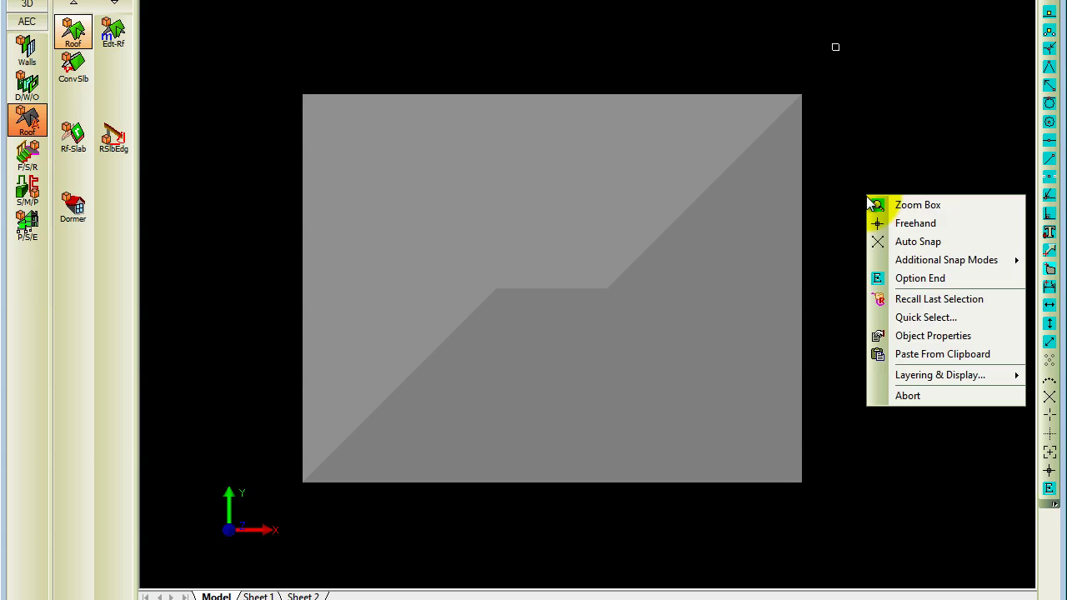
pyautogui.click(913, 224)
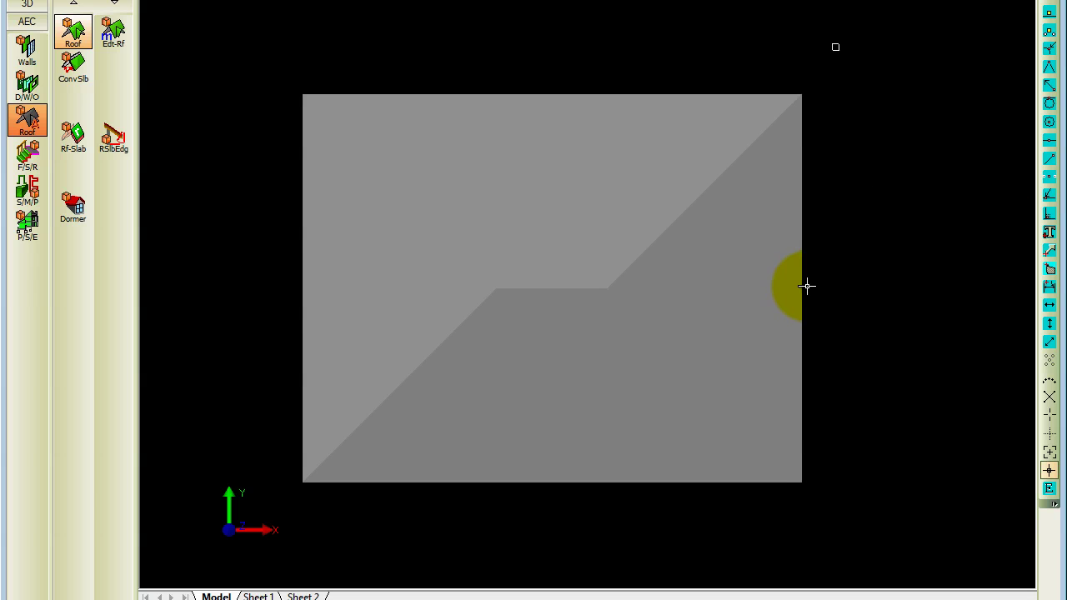
pyautogui.click(806, 286)
# - Launch Edit Roof from the roof's AEC right-click menu
pyautogui.rightClick(555, 189)
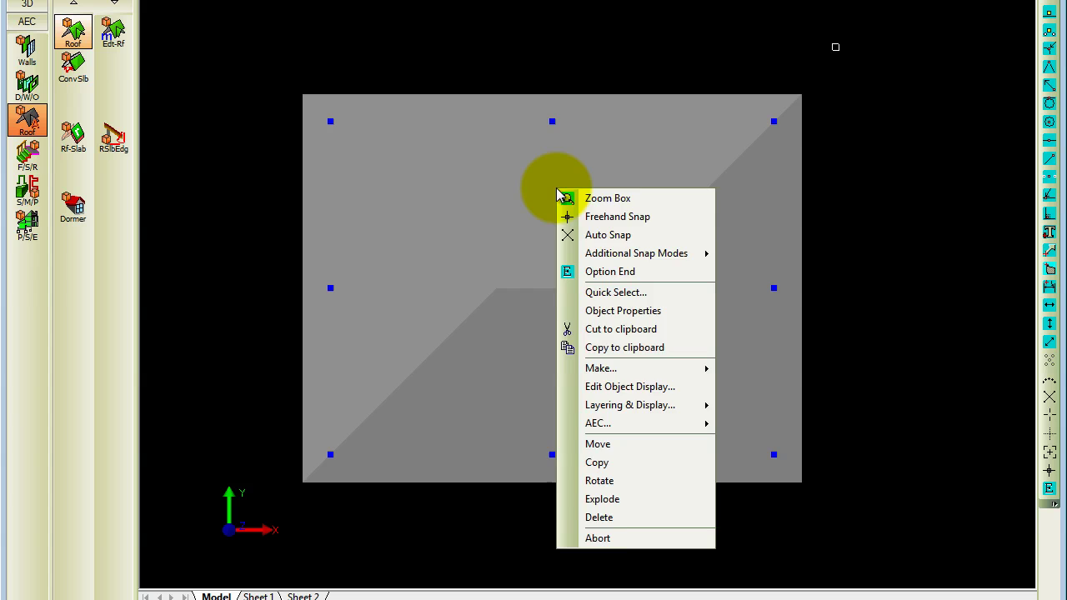
pyautogui.moveTo(652, 424)
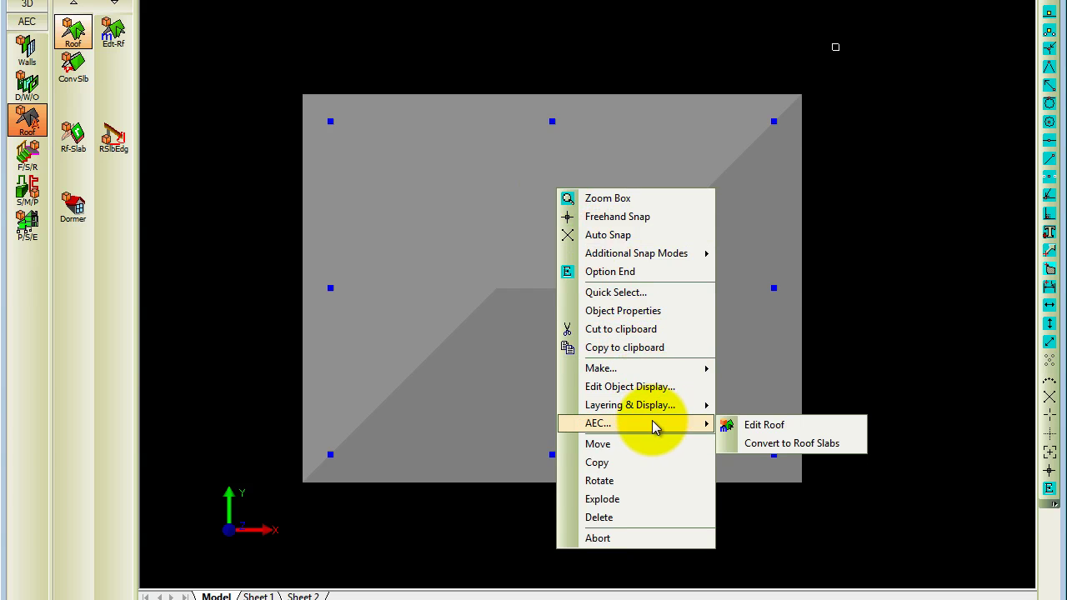
pyautogui.click(778, 425)
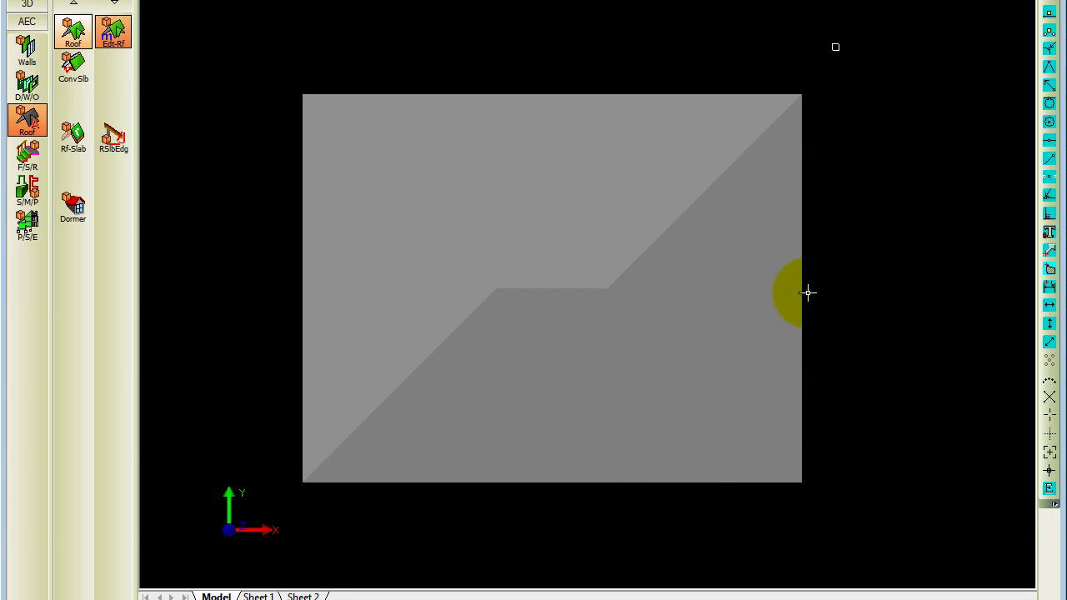
# - Change the right and left roof end segments from hip to Gable
pyautogui.click(557, 301)
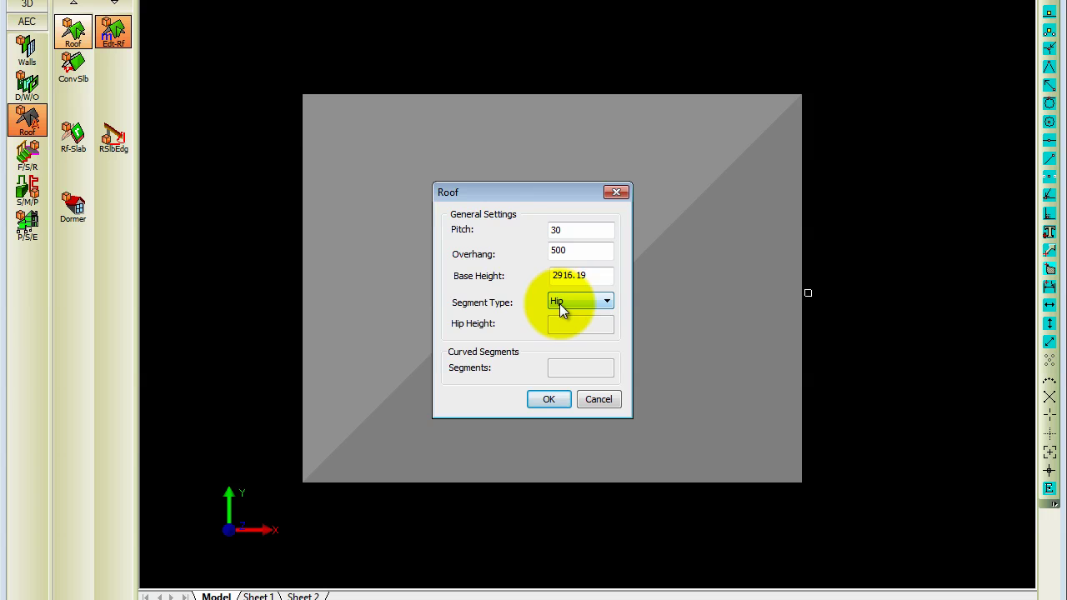
pyautogui.click(563, 301)
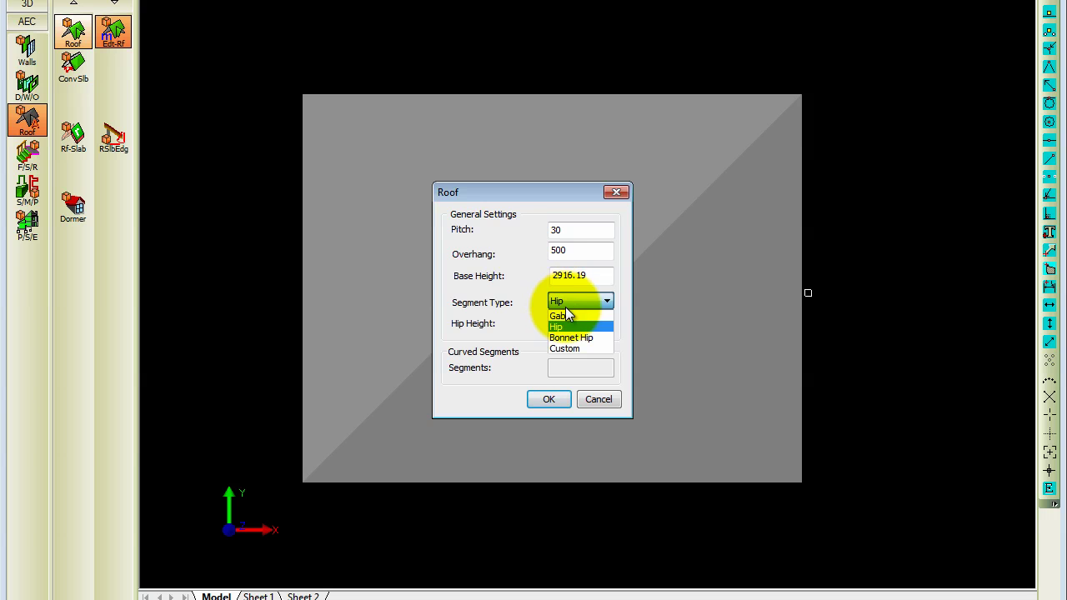
pyautogui.click(563, 314)
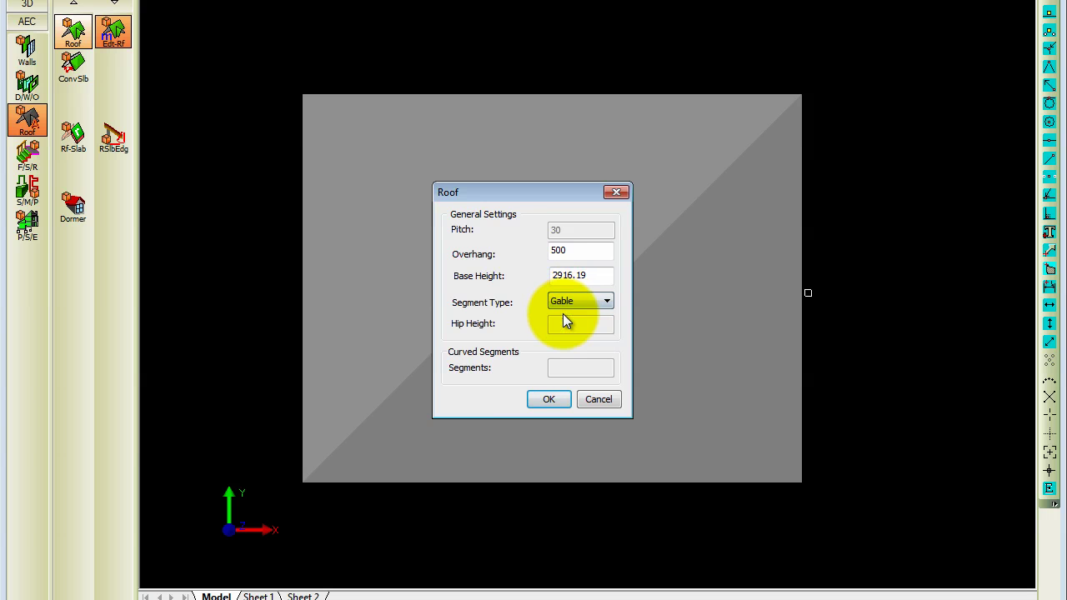
pyautogui.click(548, 400)
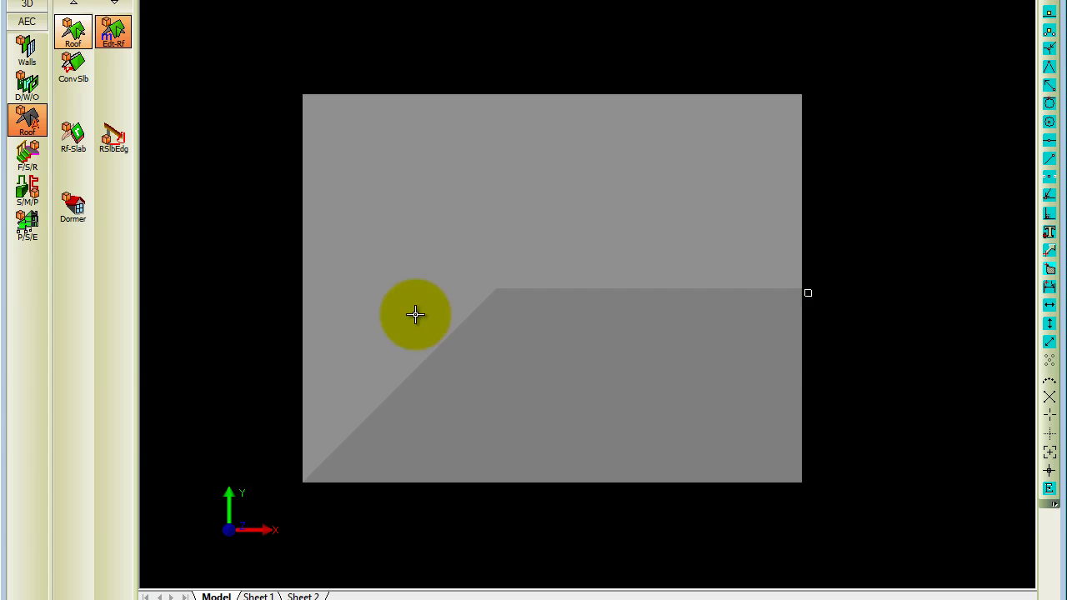
pyautogui.click(299, 289)
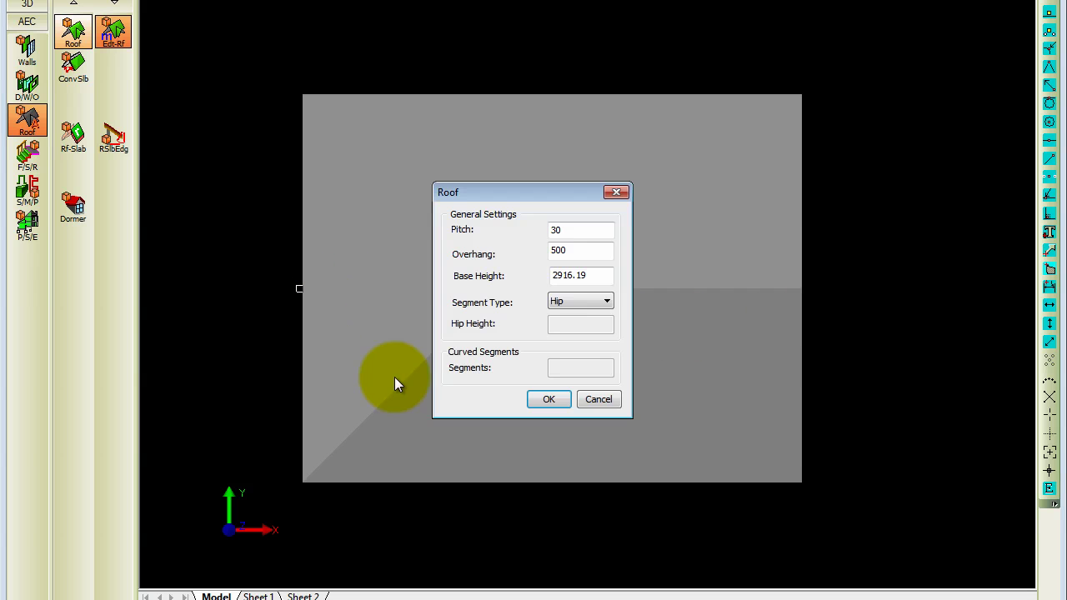
pyautogui.click(561, 301)
pyautogui.click(574, 314)
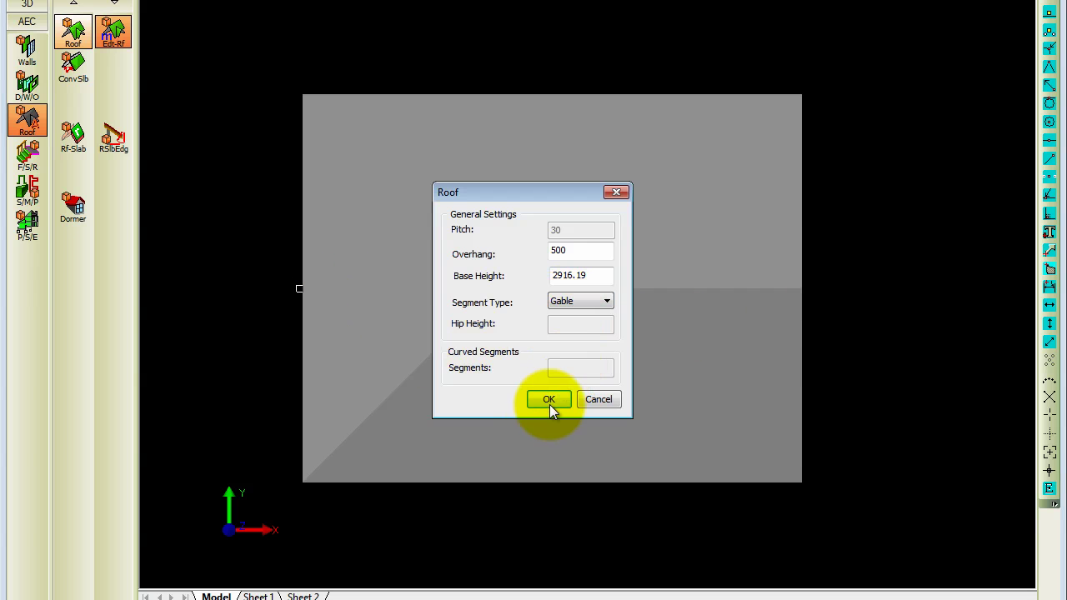
pyautogui.click(550, 399)
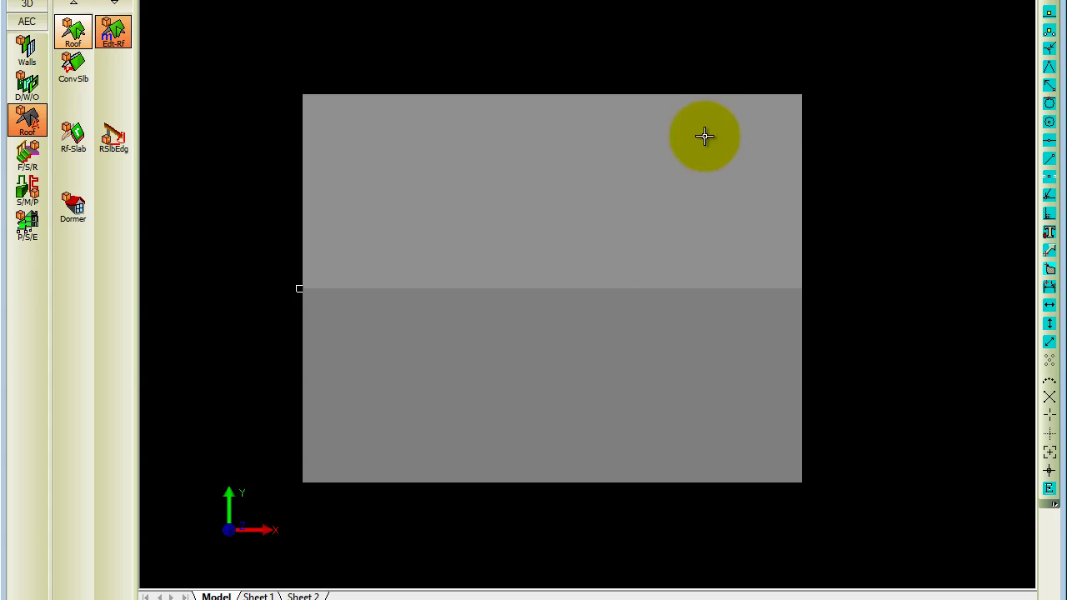
# - Orbit into a 3D perspective showing the walls, Fink trusses and gable roof
pyautogui.moveTo(887, 61); pyautogui.dragTo(626, 17, button='middle')
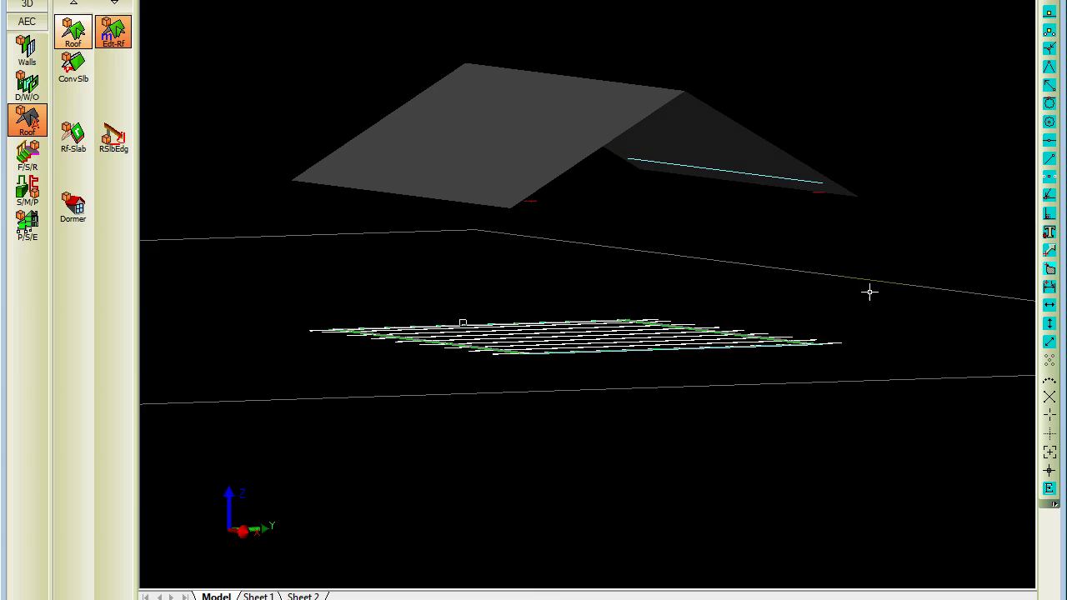